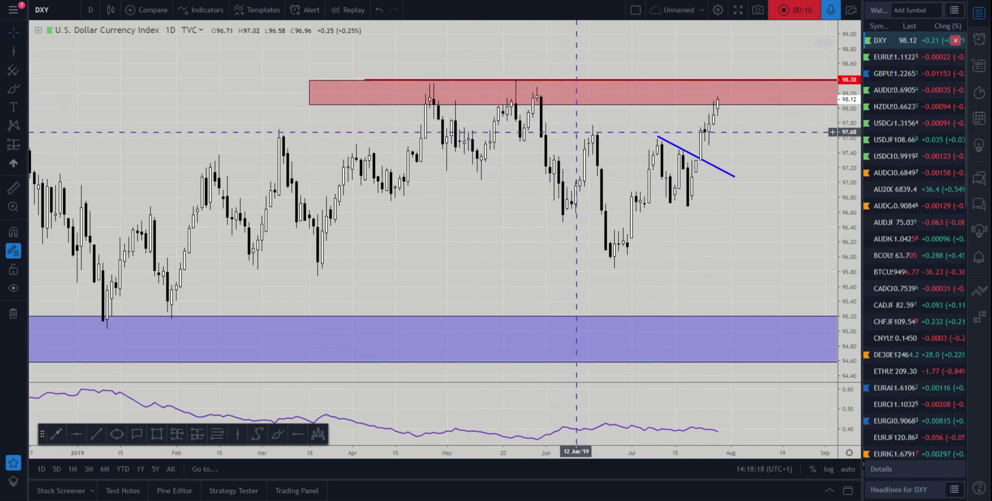
Zoom in on the DXY daily chart and bring up the interval dropdown from the 'D' button.
{"action": "scroll", "coordinate": [612, 93], "scroll_direction": "up", "scroll_amount": 2}
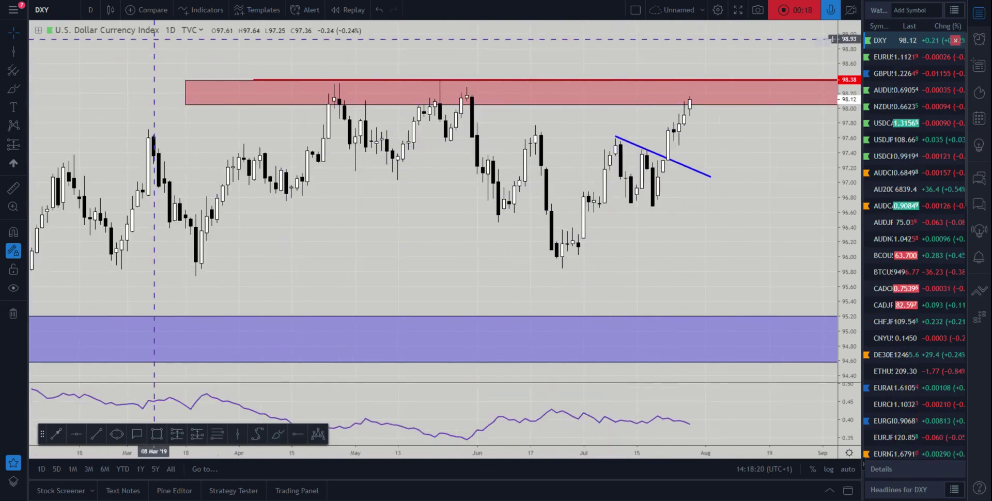
{"action": "left_click", "coordinate": [91, 9]}
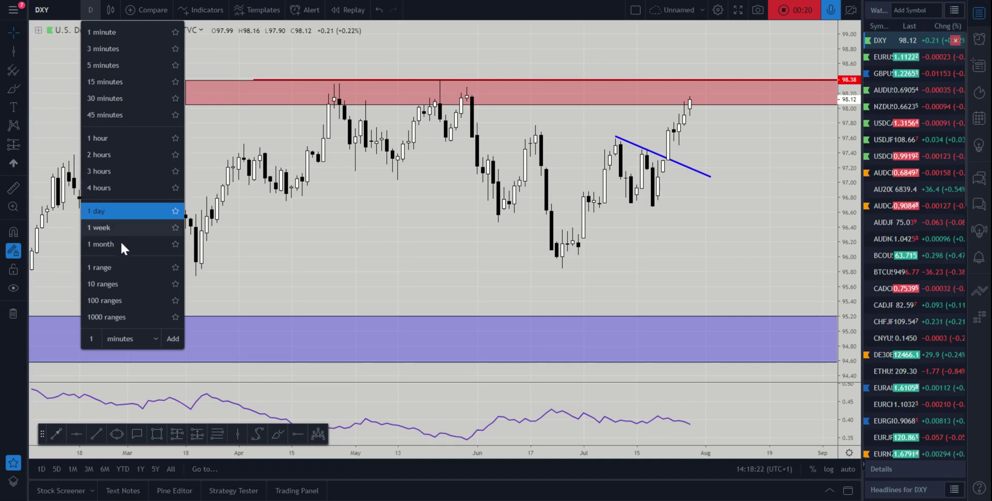
Switch DXY to '1 month', auto-fit the price scale, and frame the 2017–2019 candles.
{"action": "left_click", "coordinate": [107, 242]}
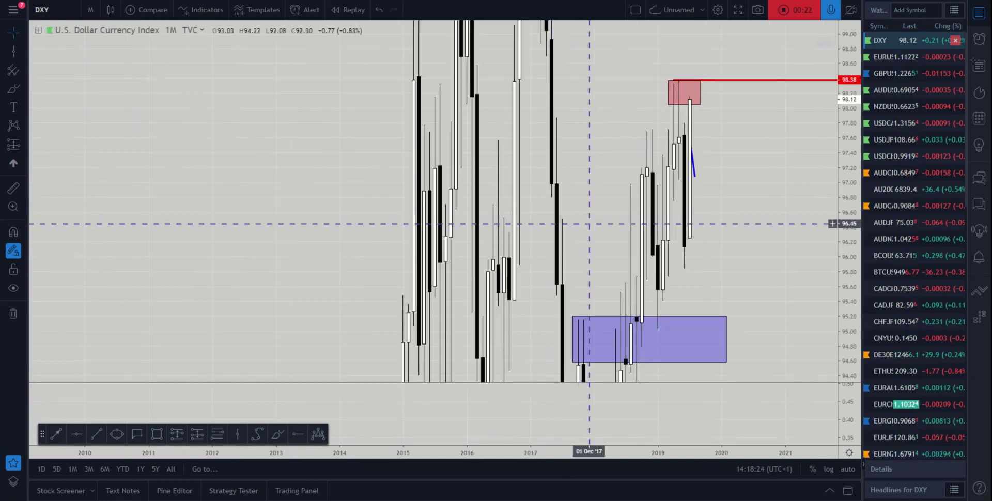
{"action": "double_click", "coordinate": [848, 168]}
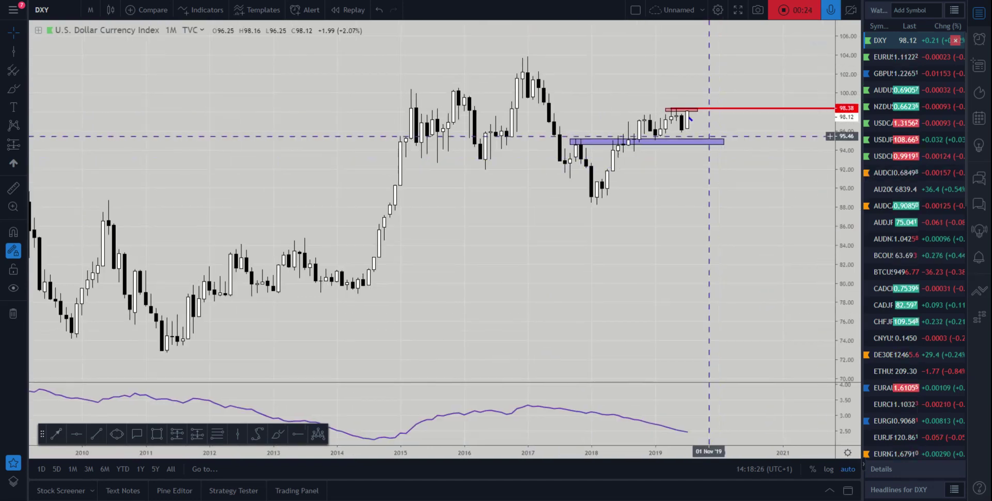
{"action": "scroll", "coordinate": [688, 105], "scroll_direction": "up", "scroll_amount": 6}
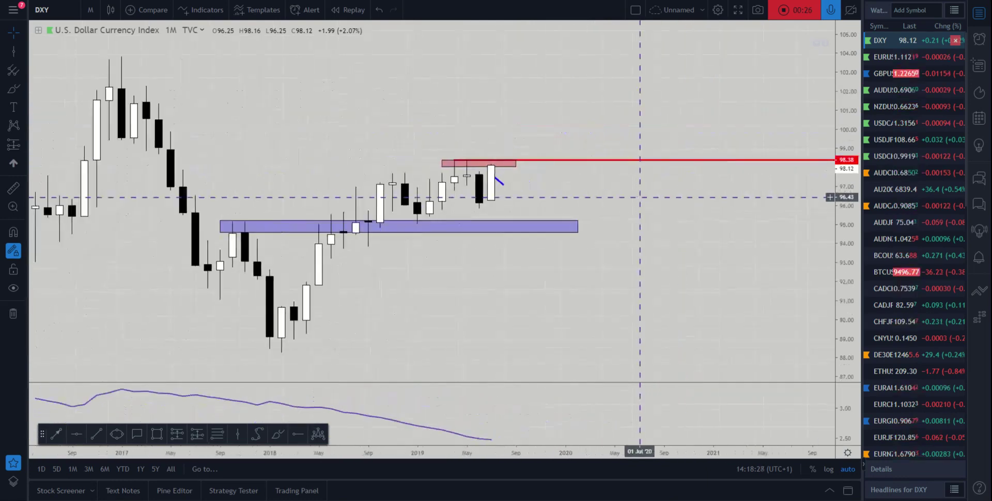
{"action": "left_click_drag", "start_coordinate": [481, 150], "coordinate": [805, 151]}
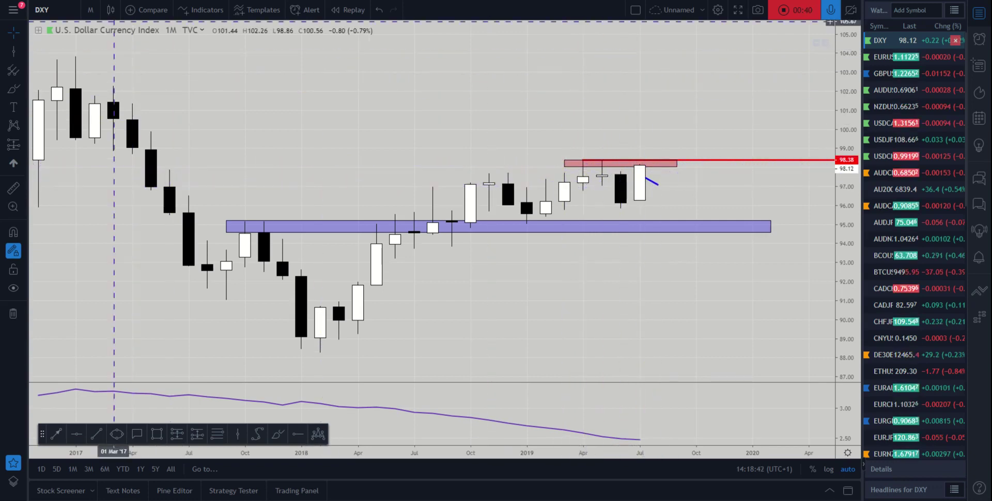
{"action": "left_click", "coordinate": [94, 7]}
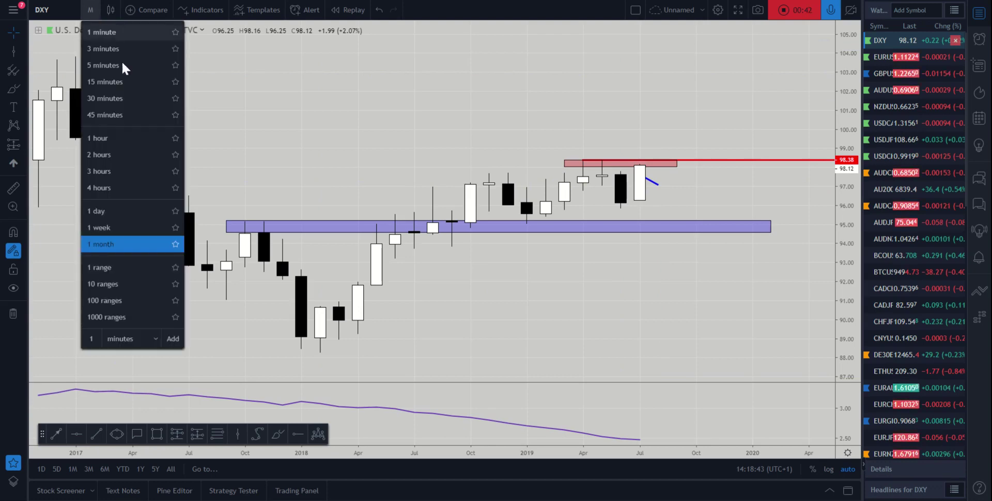
Return DXY to '1 day' and frame the recent candles beneath the red resistance zone.
{"action": "left_click", "coordinate": [100, 211]}
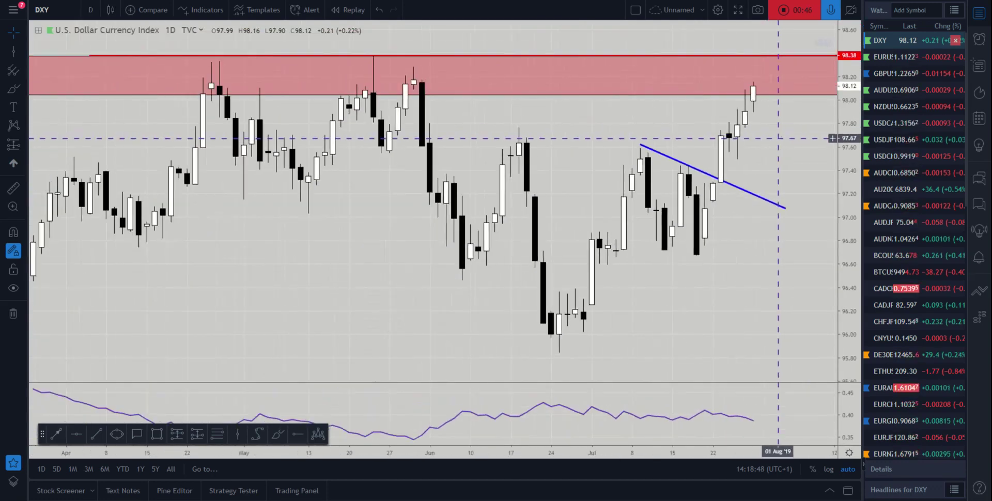
{"action": "scroll", "coordinate": [715, 138], "scroll_direction": "down", "scroll_amount": 3}
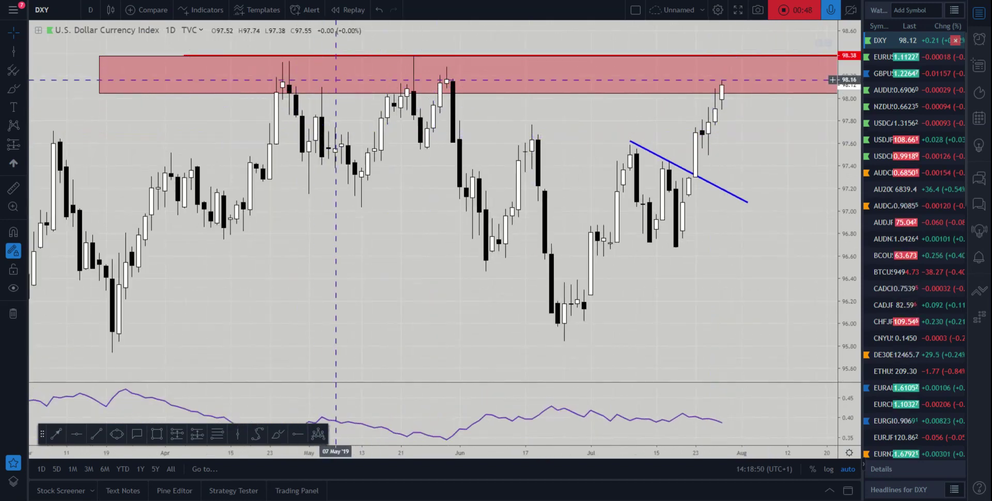
{"action": "left_click_drag", "start_coordinate": [727, 111], "coordinate": [756, 154]}
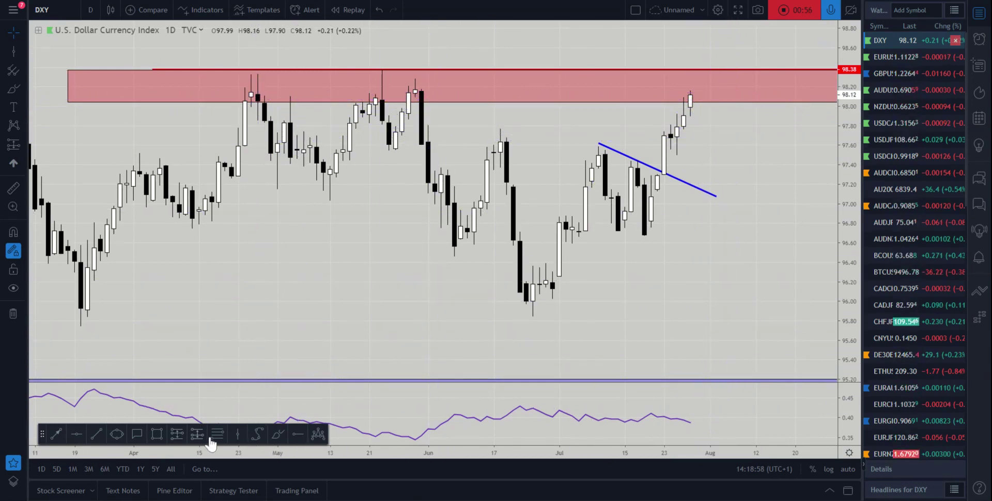
{"action": "left_click", "coordinate": [214, 436]}
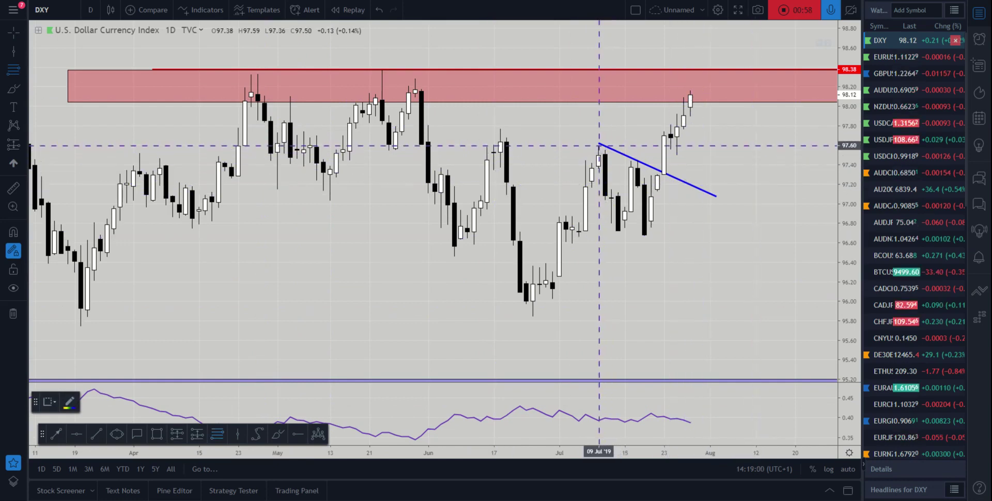
Draw a Fibonacci retracement from the 97.59 high down to 95.84, extended to the right.
{"action": "left_click", "coordinate": [598, 145]}
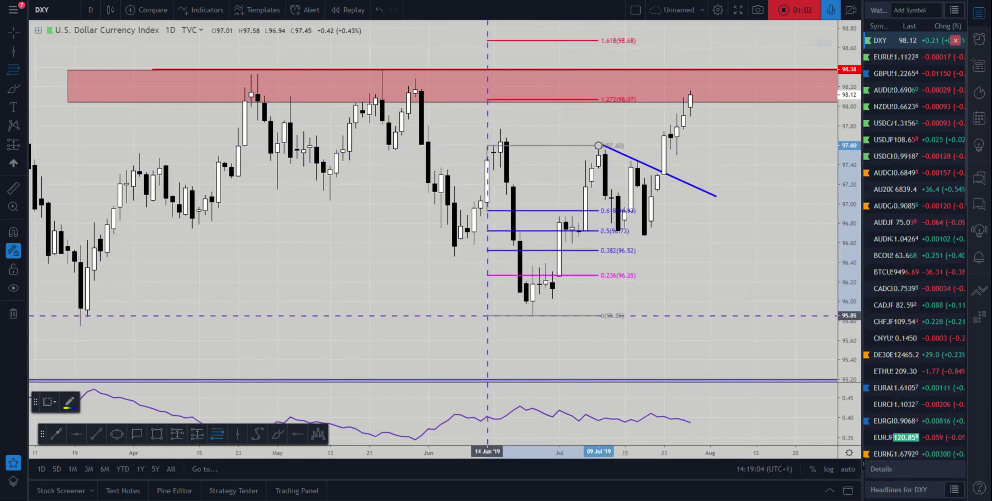
{"action": "left_click", "coordinate": [493, 310]}
{"action": "left_click_drag", "start_coordinate": [493, 310], "coordinate": [500, 317]}
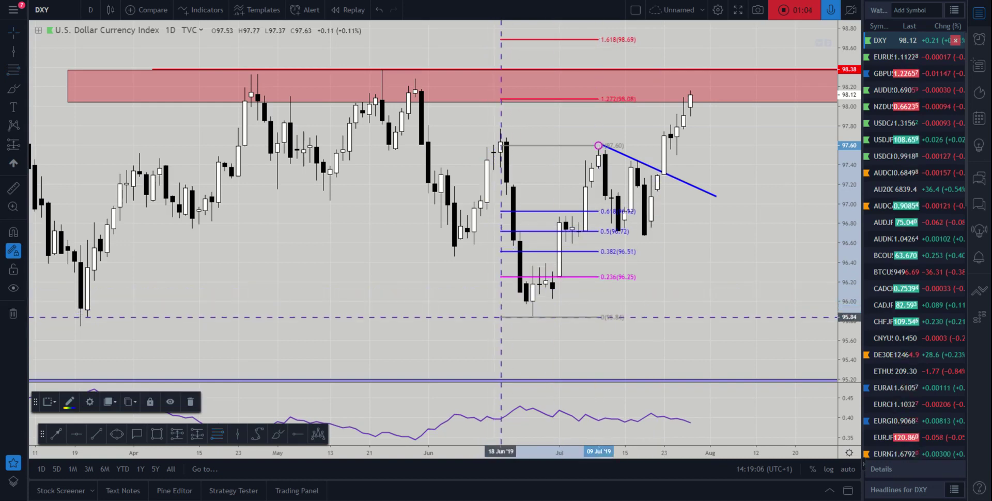
{"action": "left_click_drag", "start_coordinate": [598, 146], "coordinate": [722, 147]}
{"action": "left_click", "coordinate": [704, 122]}
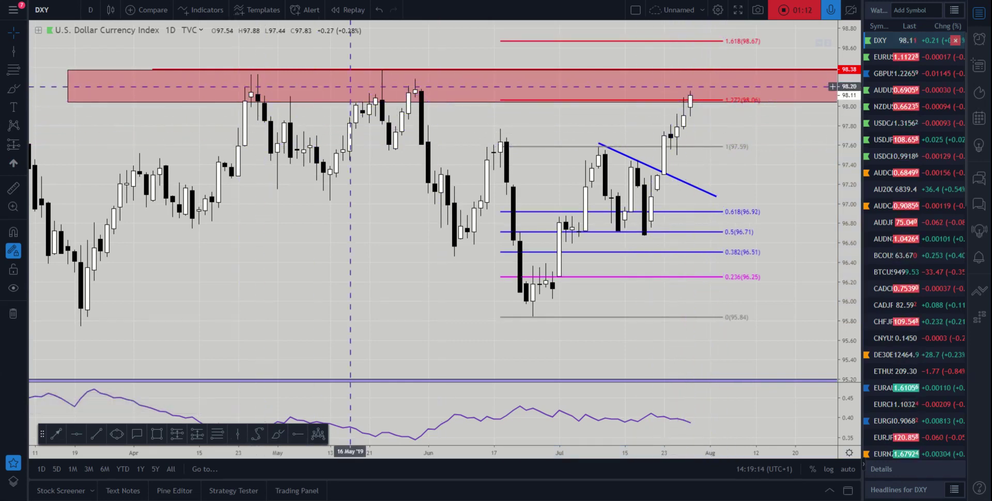
{"action": "scroll", "coordinate": [758, 130], "scroll_direction": "down", "scroll_amount": 1}
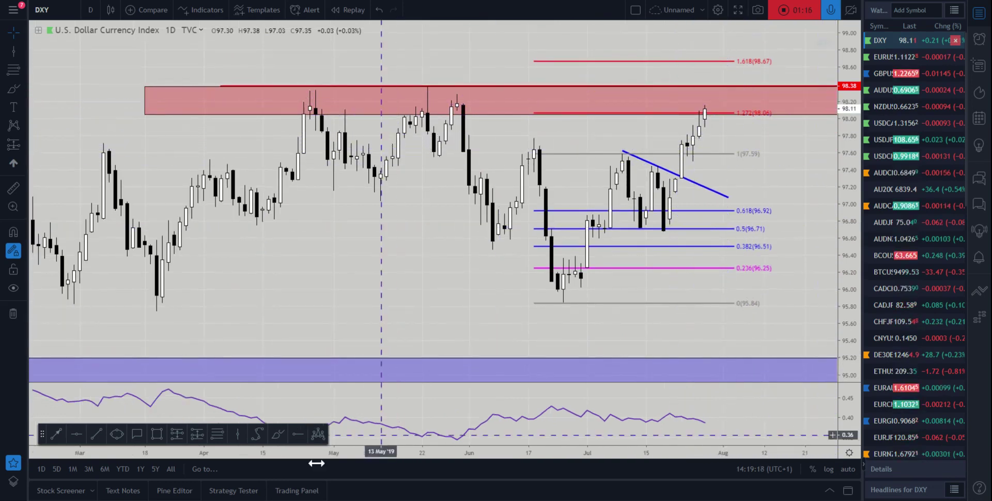
Draw a black arrow pointing down from the latest candle toward the trendline.
{"action": "left_click", "coordinate": [57, 436]}
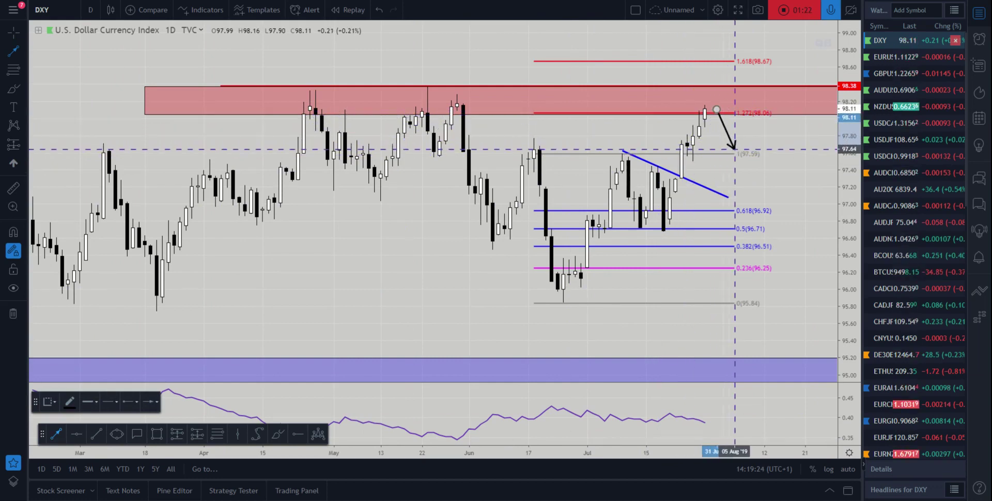
{"action": "left_click", "coordinate": [734, 151]}
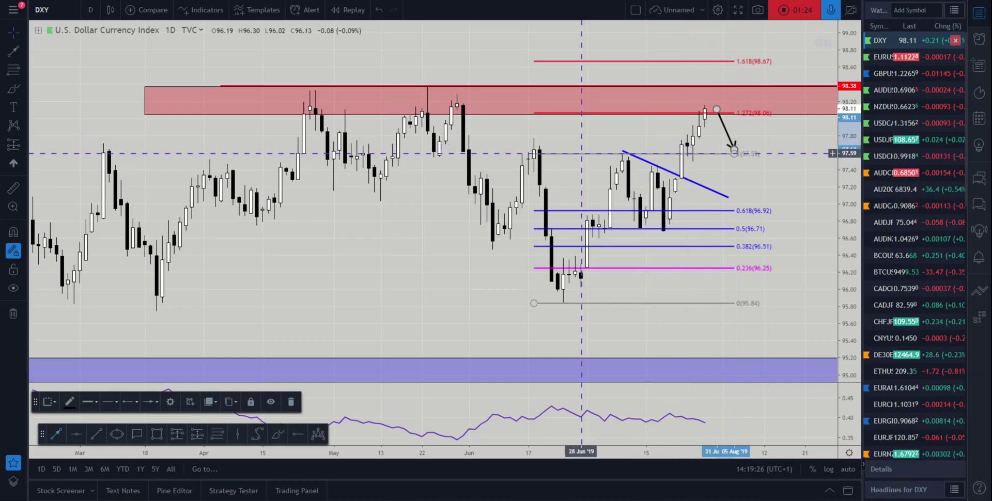
{"action": "left_click_drag", "start_coordinate": [734, 150], "coordinate": [746, 190]}
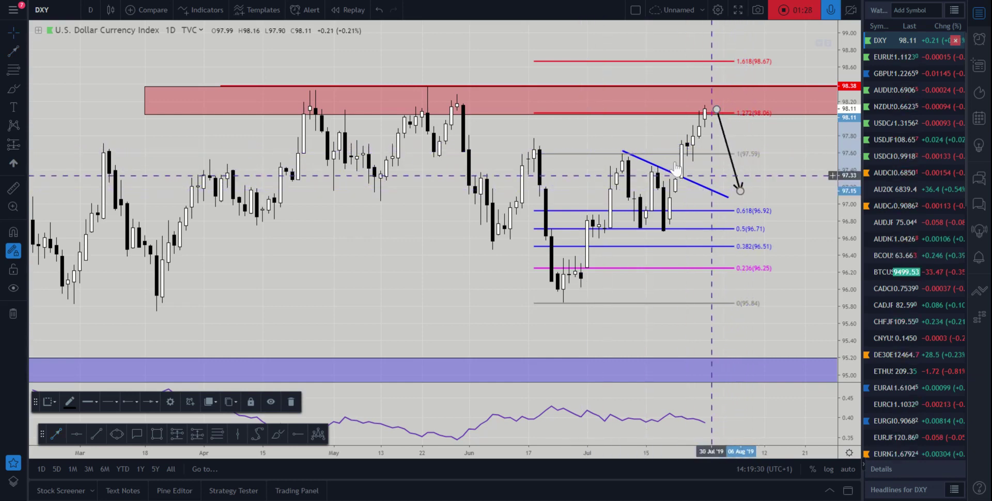
{"action": "left_click", "coordinate": [741, 196]}
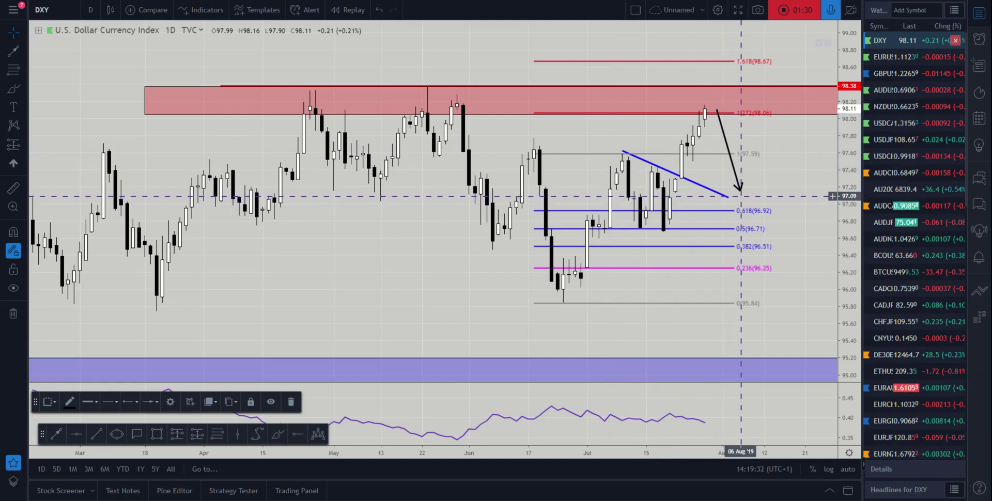
{"action": "left_click_drag", "start_coordinate": [740, 196], "coordinate": [745, 197]}
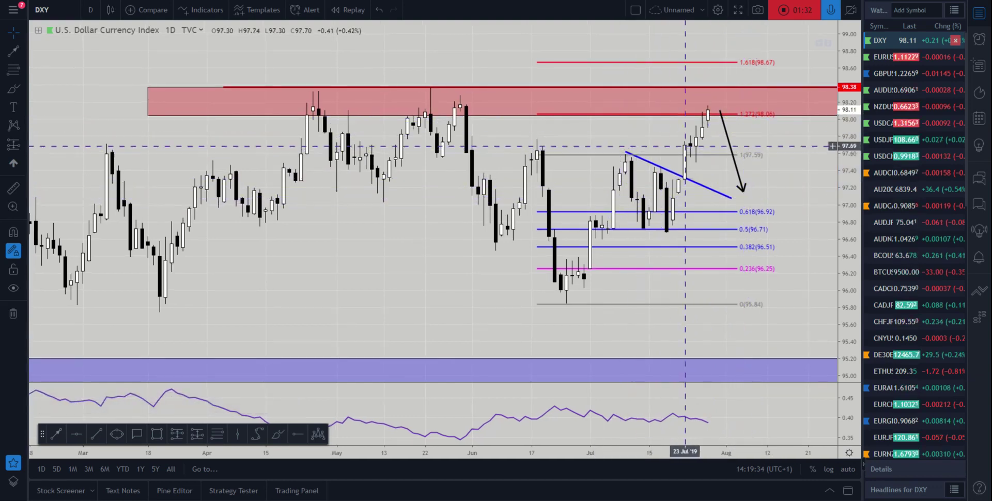
{"action": "left_click", "coordinate": [720, 155]}
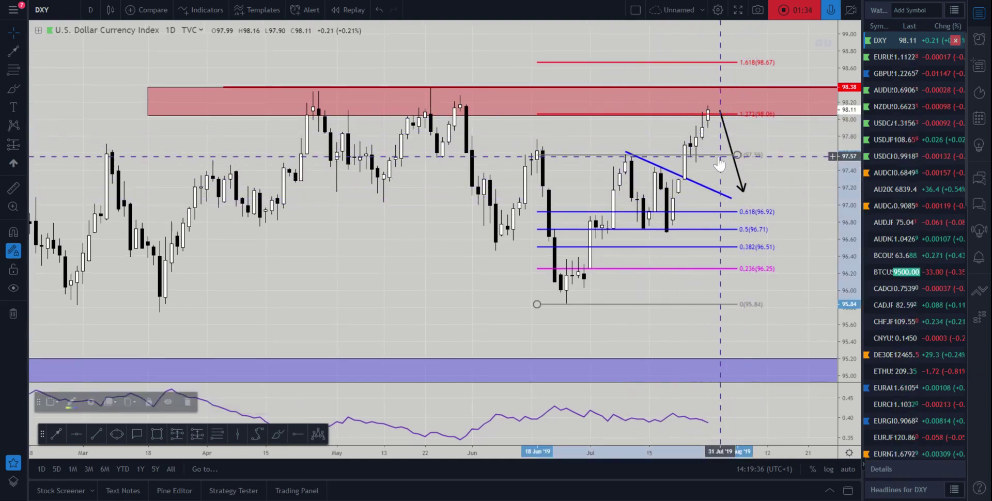
Delete the Fibonacci retracement and flip the black arrow upward to about 98.71.
{"action": "left_click", "coordinate": [190, 406]}
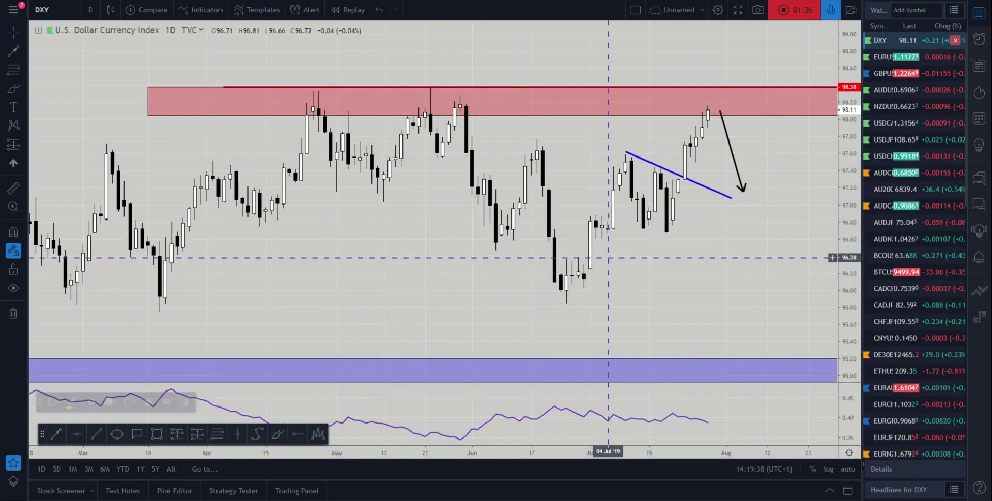
{"action": "left_click", "coordinate": [744, 189]}
{"action": "left_click_drag", "start_coordinate": [744, 191], "coordinate": [726, 59]}
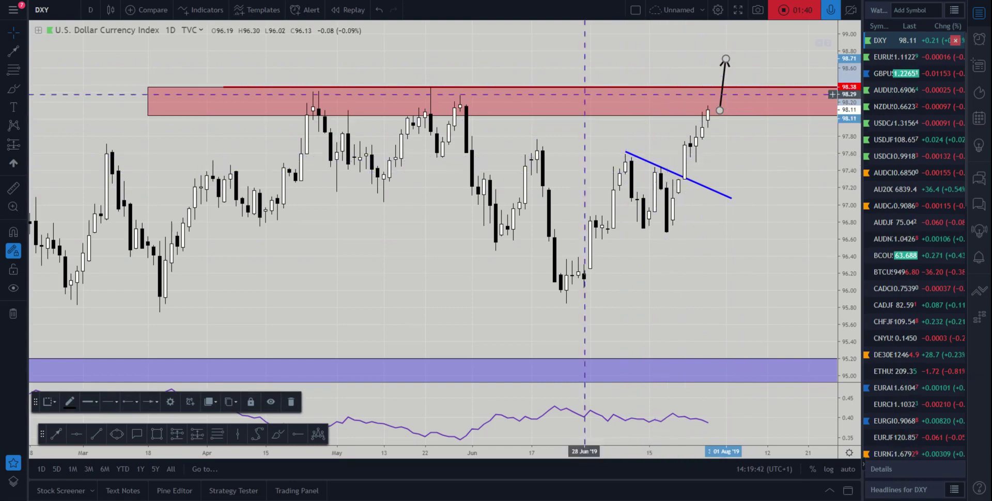
{"action": "scroll", "coordinate": [698, 144], "scroll_direction": "down", "scroll_amount": 5}
{"action": "left_click_drag", "start_coordinate": [862, 135], "coordinate": [775, 270]}
{"action": "scroll", "coordinate": [723, 215], "scroll_direction": "up", "scroll_amount": 5}
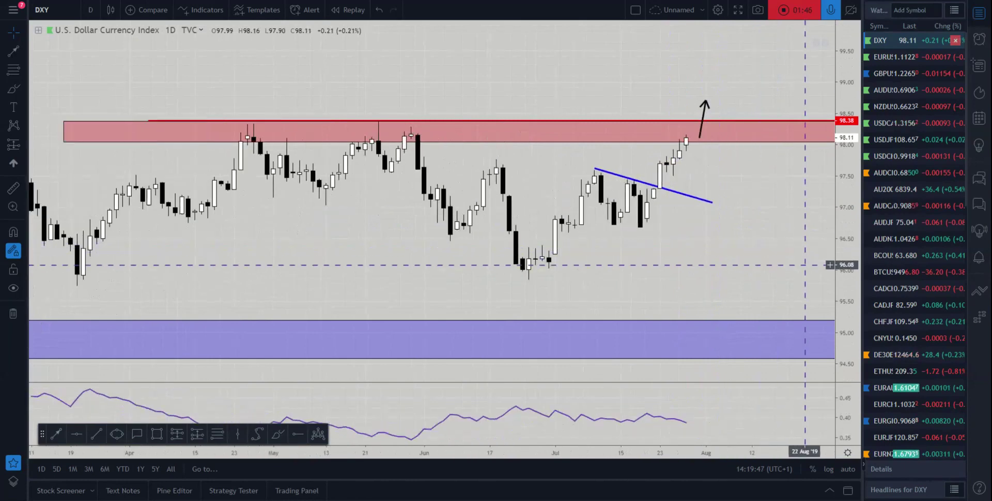
{"action": "scroll", "coordinate": [830, 265], "scroll_direction": "up", "scroll_amount": 3}
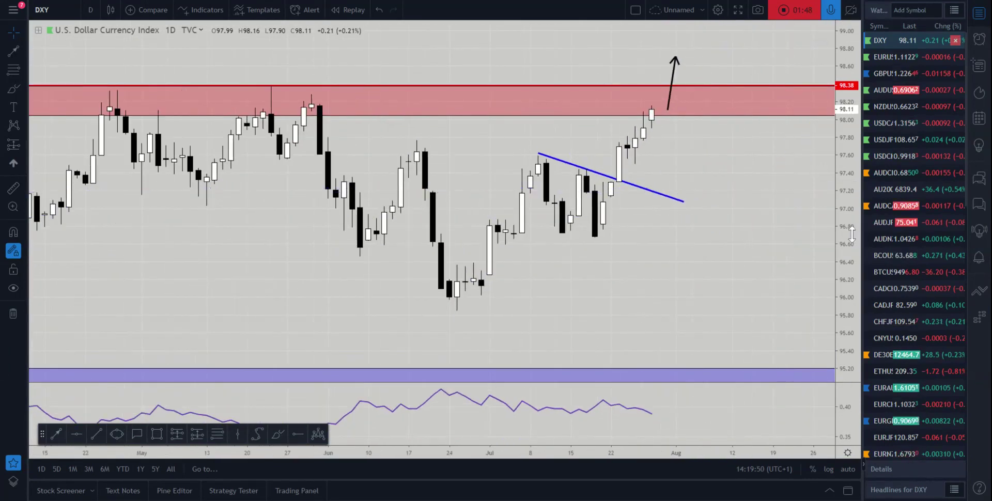
{"action": "left_click_drag", "start_coordinate": [700, 250], "coordinate": [772, 229]}
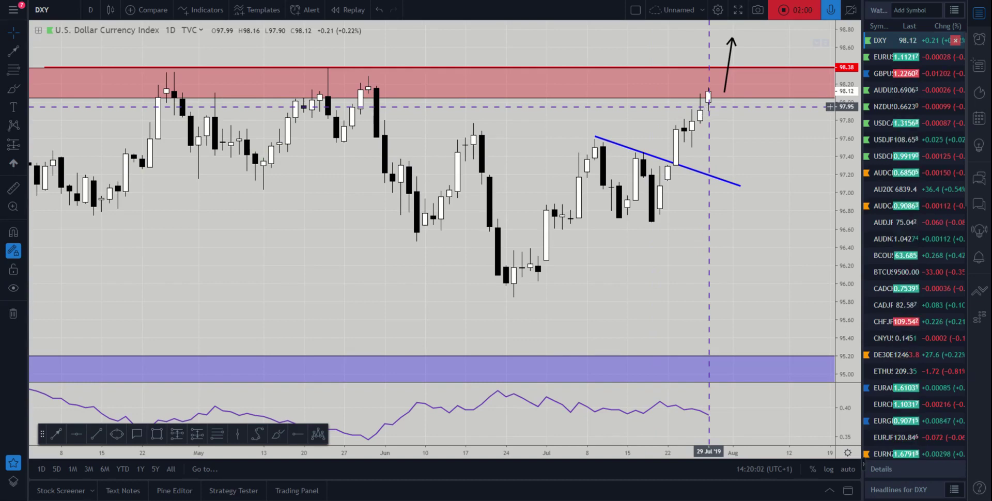
Point the black arrow back down to about 97.94, just below the red zone.
{"action": "scroll", "coordinate": [692, 124], "scroll_direction": "down", "scroll_amount": 3}
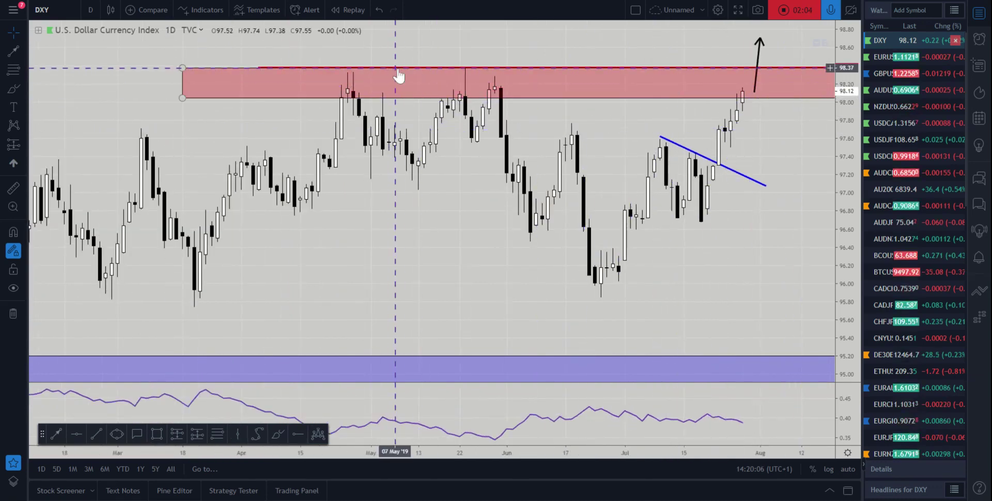
{"action": "scroll", "coordinate": [414, 78], "scroll_direction": "up", "scroll_amount": 2}
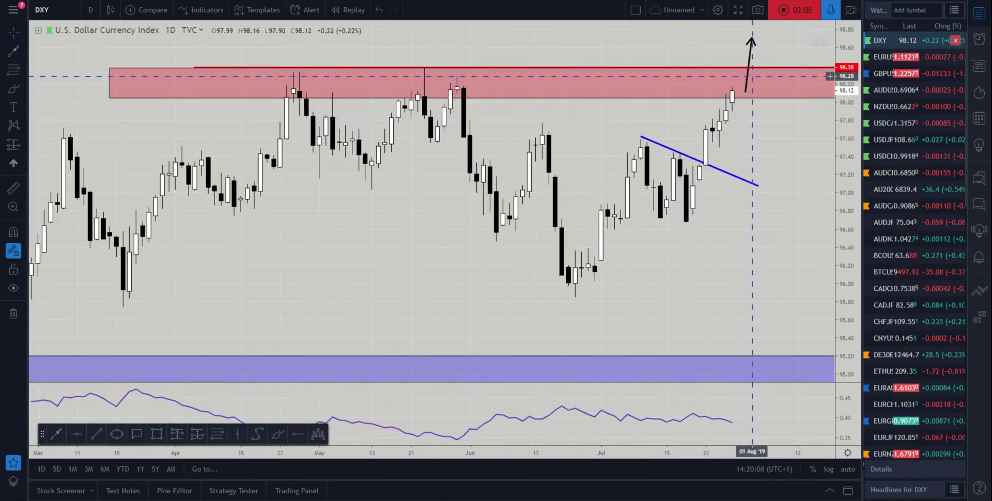
{"action": "left_click_drag", "start_coordinate": [752, 40], "coordinate": [753, 107]}
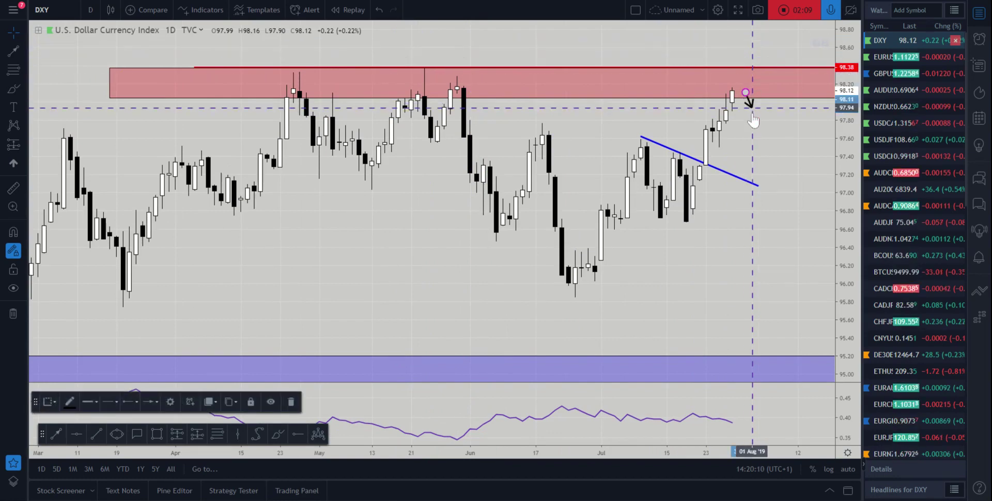
{"action": "left_click", "coordinate": [719, 134]}
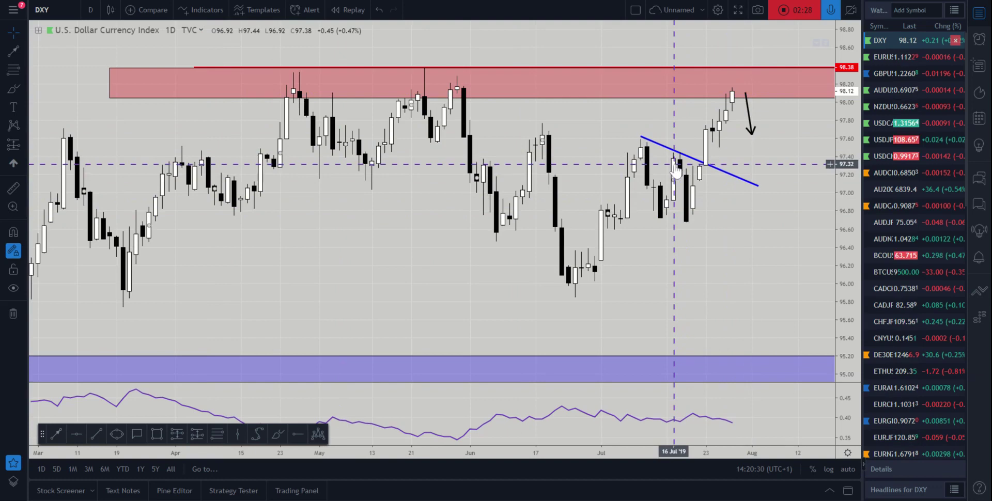
{"action": "scroll", "coordinate": [687, 124], "scroll_direction": "up", "scroll_amount": 5}
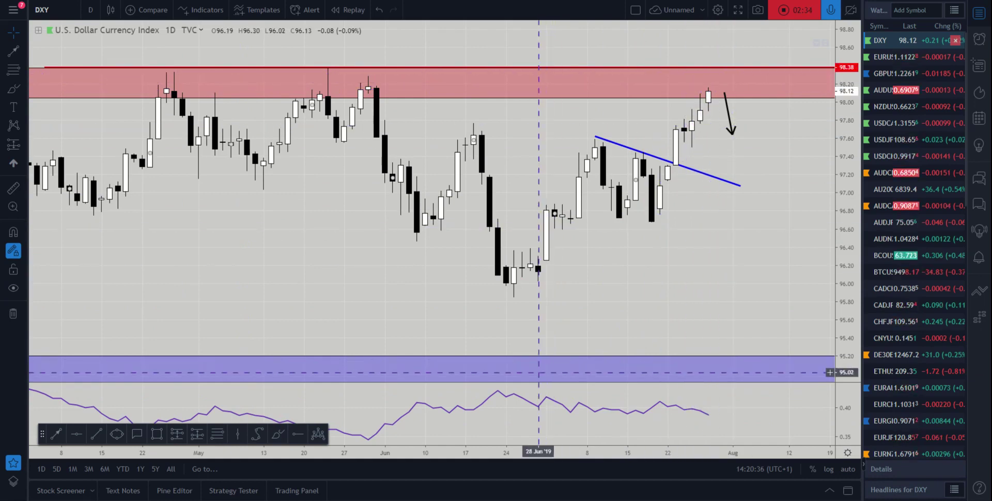
Draw a blue trend line from the 25 Jun low to the 9 Jul high and clone it to the 22 Jul low.
{"action": "left_click", "coordinate": [97, 437]}
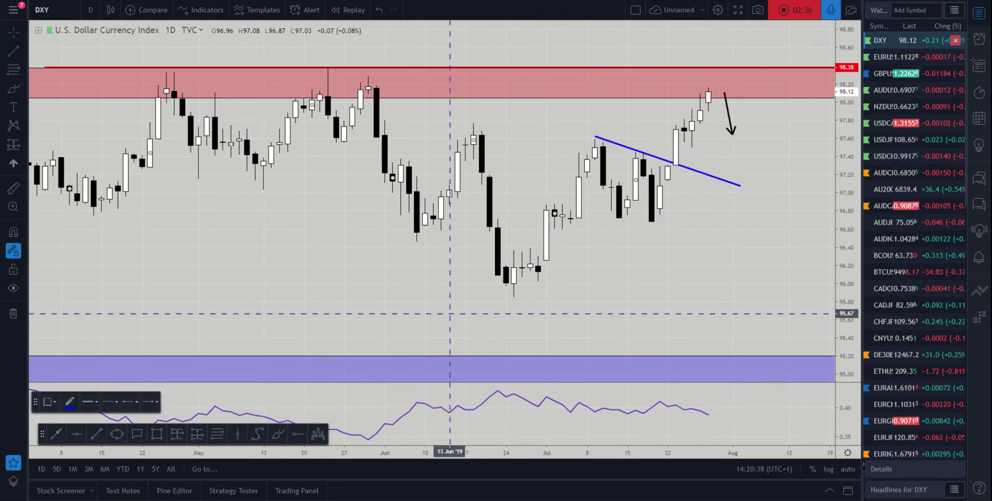
{"action": "left_click", "coordinate": [514, 298]}
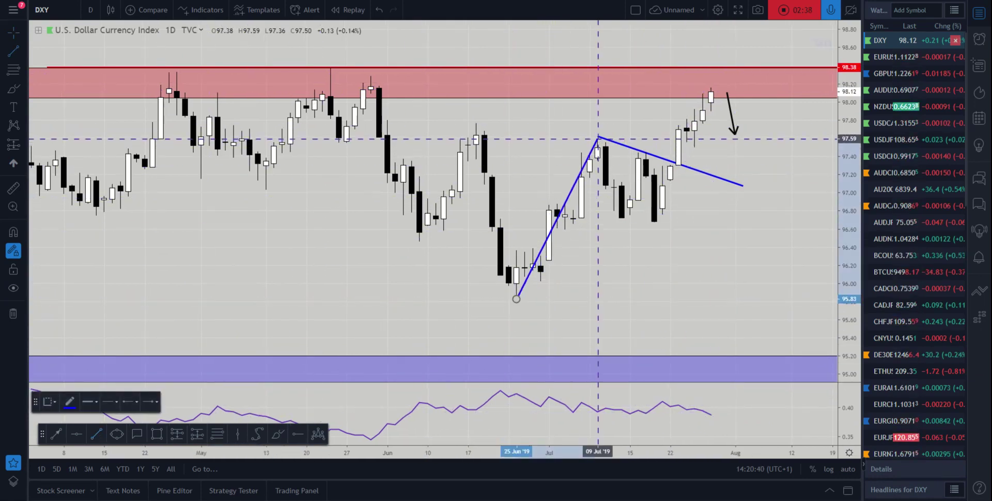
{"action": "left_click", "coordinate": [596, 138]}
{"action": "right_click", "coordinate": [567, 199]}
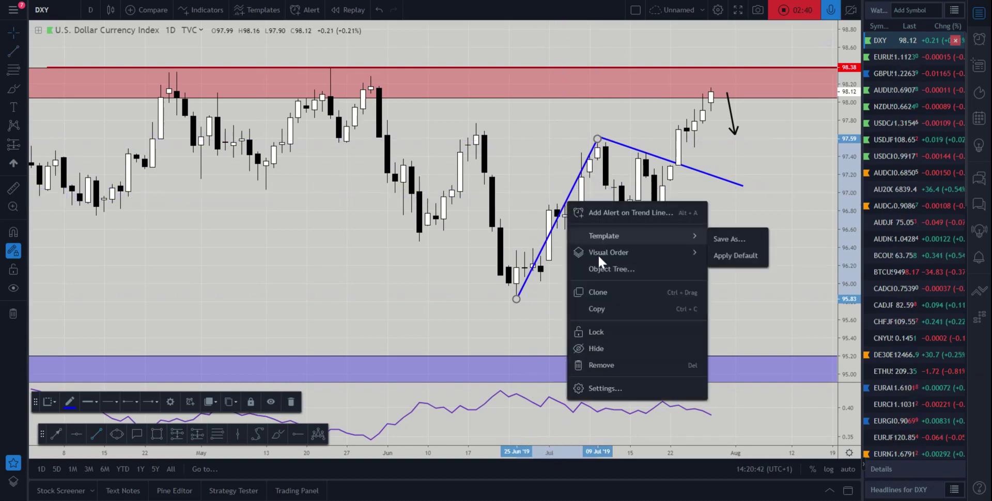
{"action": "left_click", "coordinate": [598, 292]}
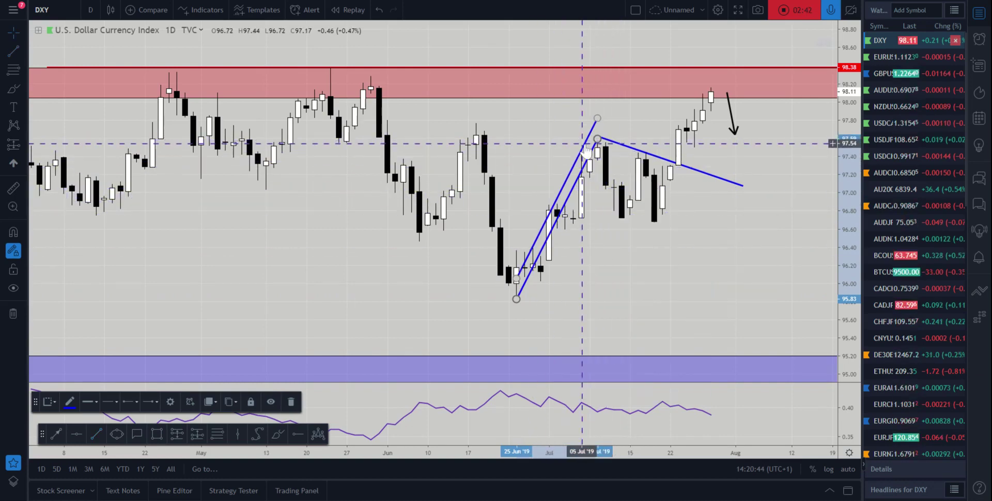
{"action": "left_click_drag", "start_coordinate": [585, 151], "coordinate": [722, 99]}
{"action": "left_click", "coordinate": [715, 222]}
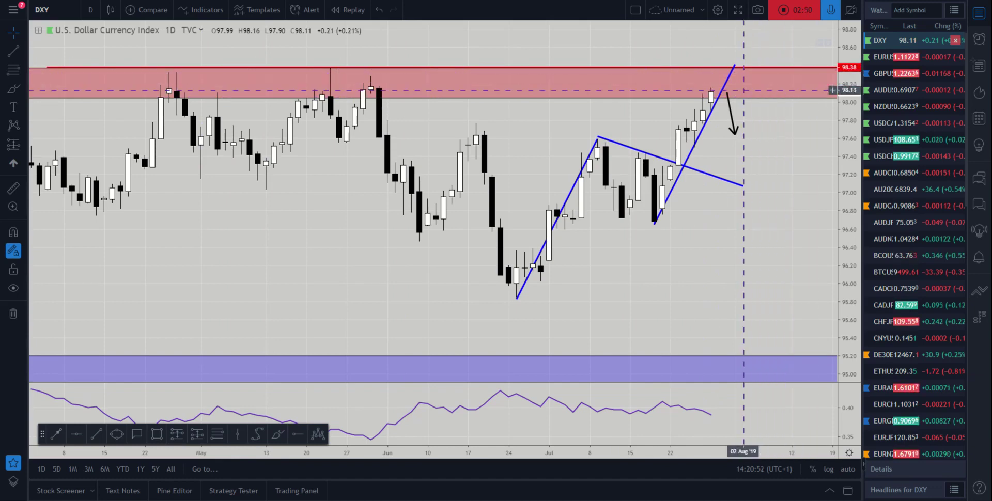
Shift the down arrow further right and compress the price scale to show both zones.
{"action": "left_click_drag", "start_coordinate": [736, 108], "coordinate": [762, 115]}
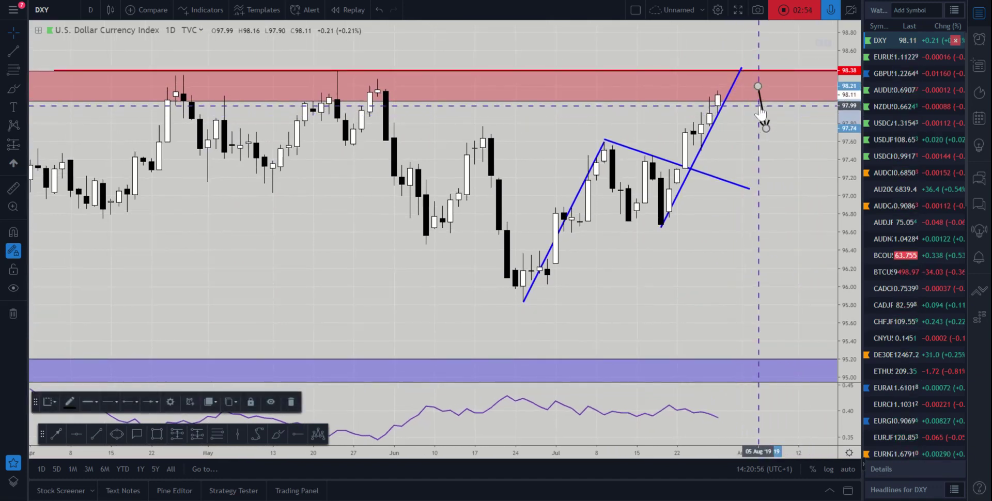
{"action": "left_click", "coordinate": [782, 189]}
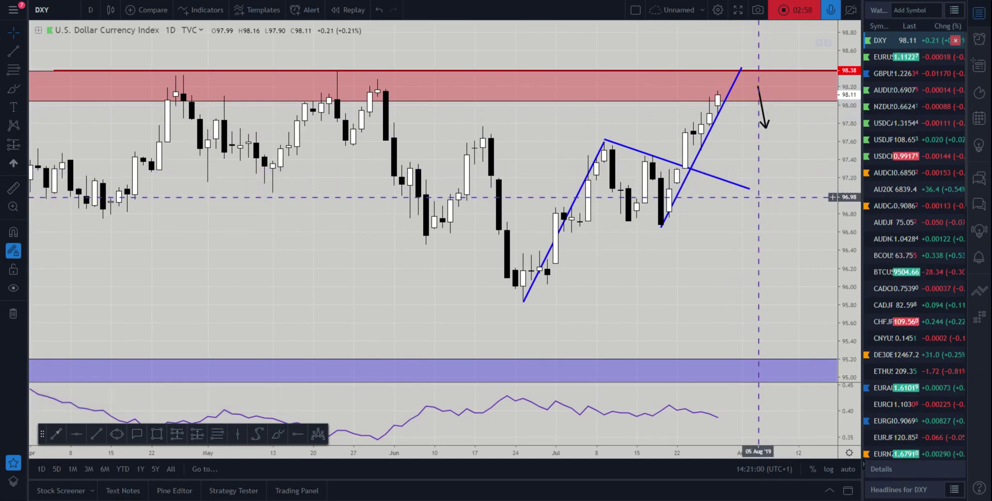
{"action": "scroll", "coordinate": [759, 197], "scroll_direction": "down", "scroll_amount": 1}
{"action": "left_click_drag", "start_coordinate": [842, 155], "coordinate": [839, 196]}
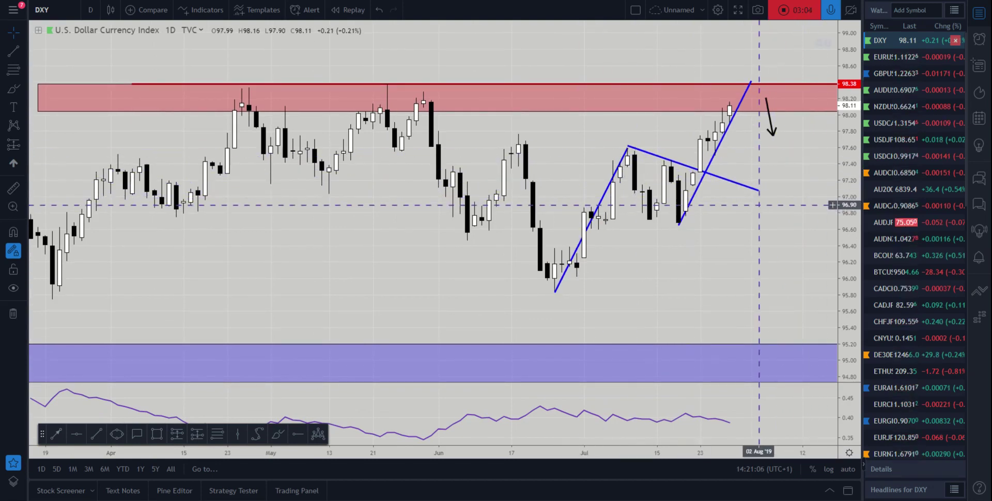
Switch to GBPUSD and delete the old long-position drawing and the '2' text label.
{"action": "left_click", "coordinate": [882, 79]}
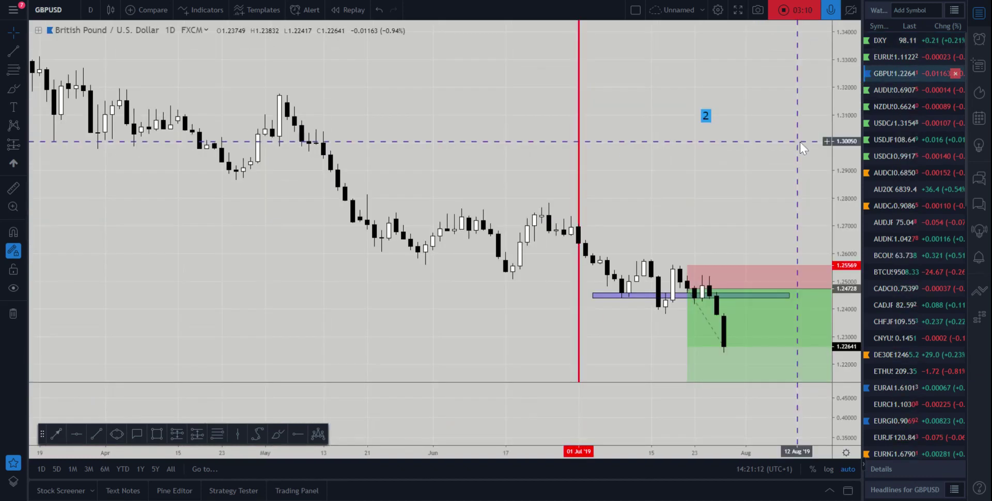
{"action": "key", "text": "Delete"}
{"action": "left_click", "coordinate": [706, 115]}
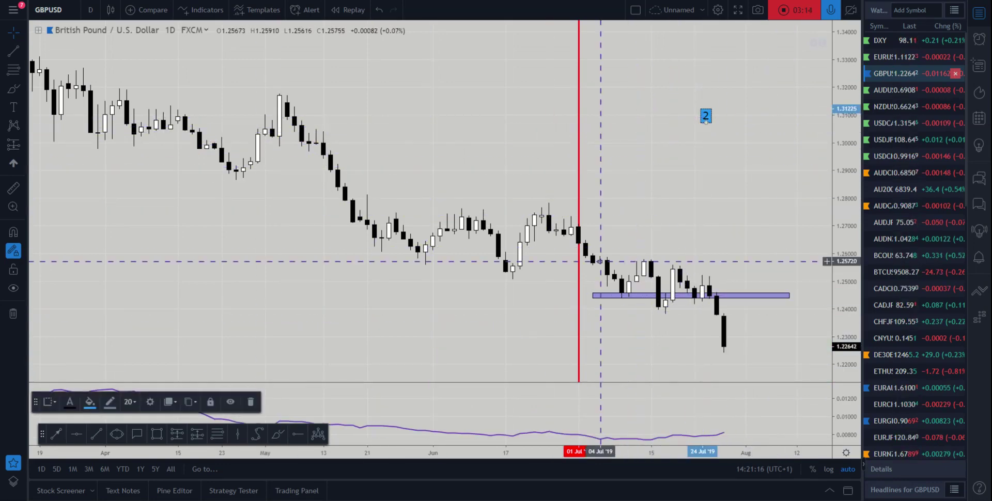
{"action": "key", "text": "Delete"}
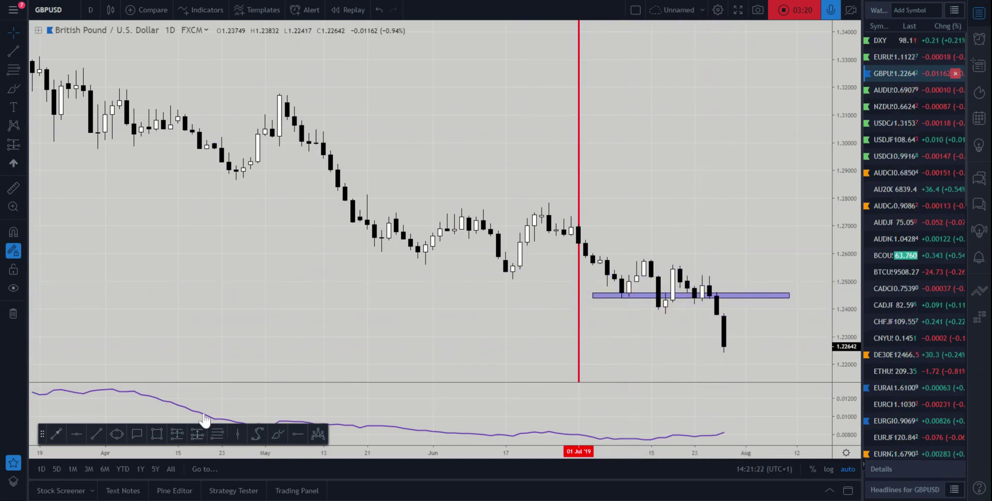
{"action": "scroll", "coordinate": [511, 322], "scroll_direction": "down", "scroll_amount": 5}
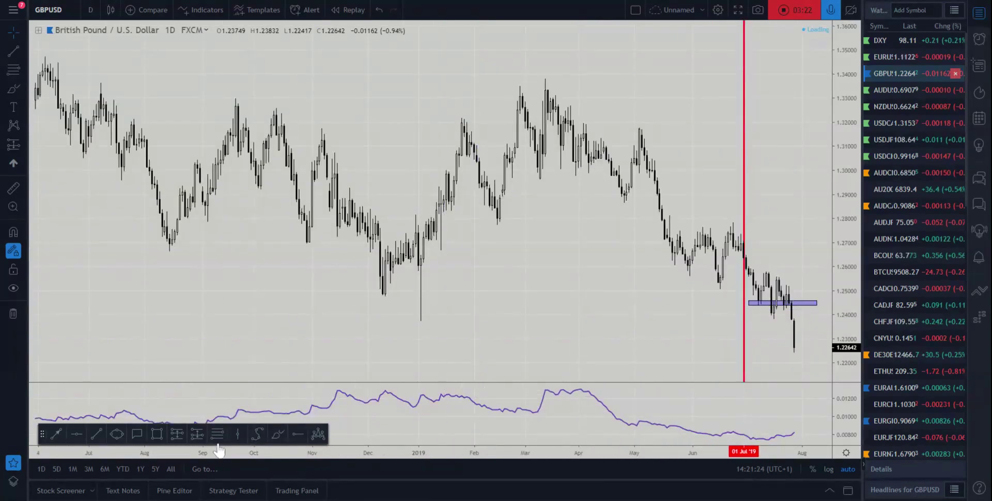
Draw a red rectangle from about 1.2372 to 1.2482, spanning June 2018 to the latest candles.
{"action": "left_click", "coordinate": [157, 434]}
{"action": "left_click_drag", "start_coordinate": [799, 304], "coordinate": [106, 294]}
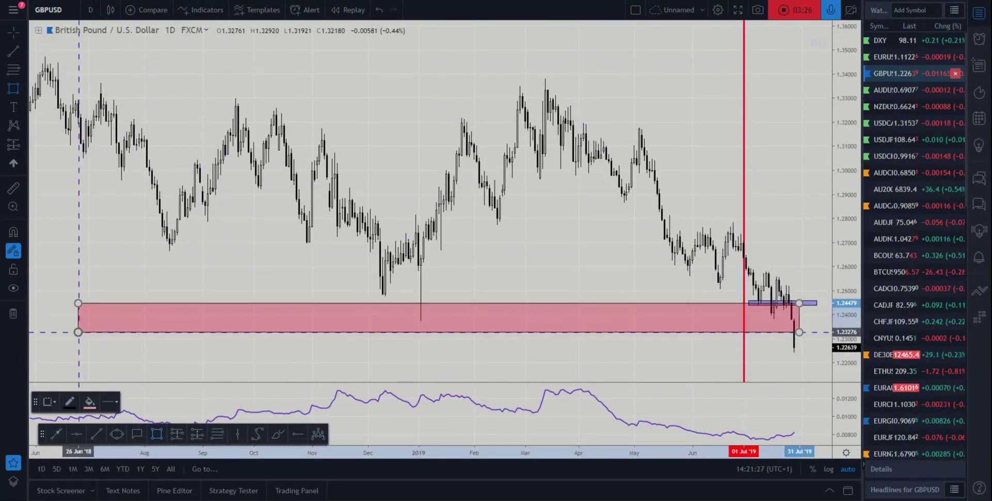
{"action": "left_click_drag", "start_coordinate": [76, 333], "coordinate": [80, 319]}
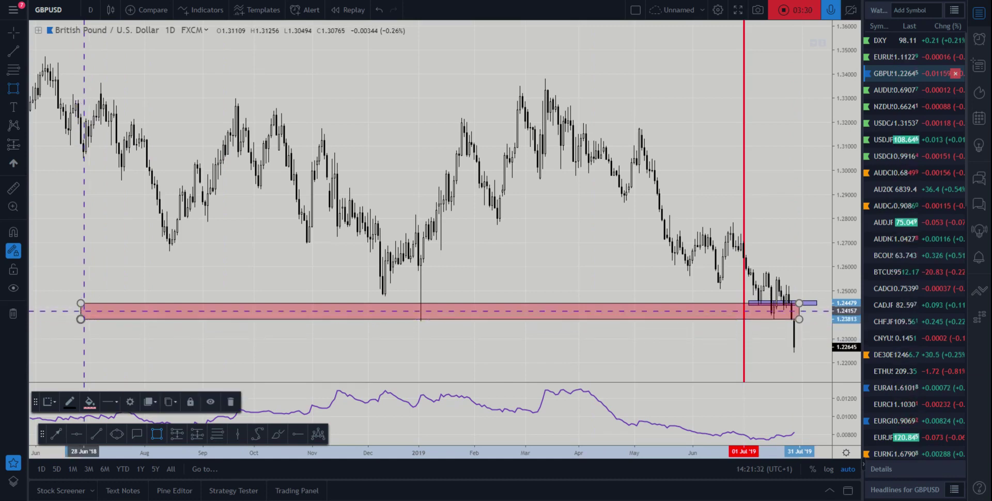
{"action": "left_click_drag", "start_coordinate": [78, 303], "coordinate": [74, 295]}
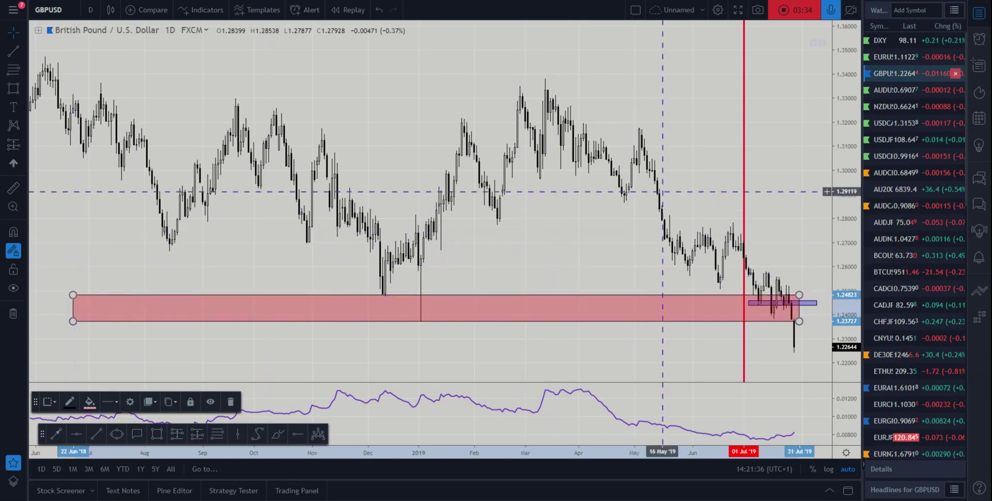
{"action": "left_click", "coordinate": [638, 187]}
{"action": "scroll", "coordinate": [639, 188], "scroll_direction": "up", "scroll_amount": 2}
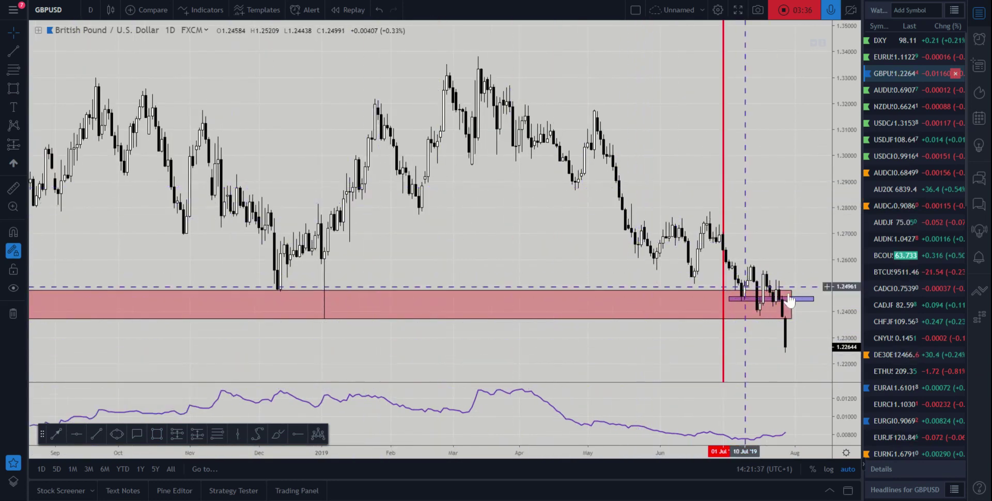
{"action": "scroll", "coordinate": [789, 301], "scroll_direction": "up", "scroll_amount": 3}
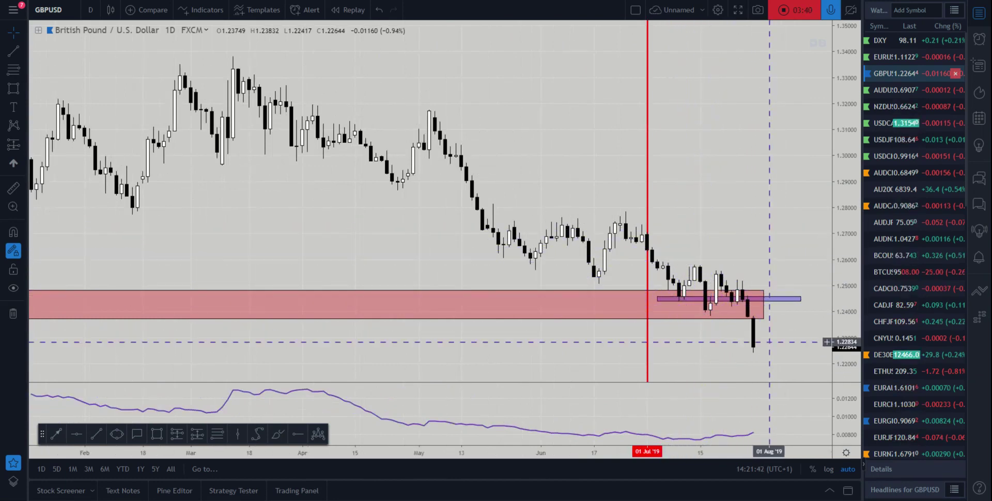
Frame the GBPUSD chart down to the 1.21 target level, then switch back to DXY.
{"action": "left_click_drag", "start_coordinate": [781, 337], "coordinate": [742, 291]}
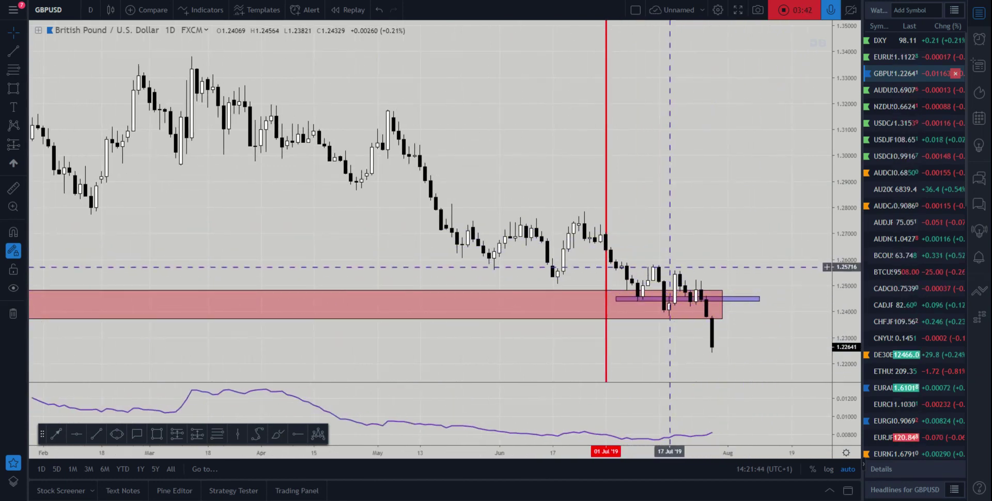
{"action": "scroll", "coordinate": [726, 352], "scroll_direction": "down", "scroll_amount": 2}
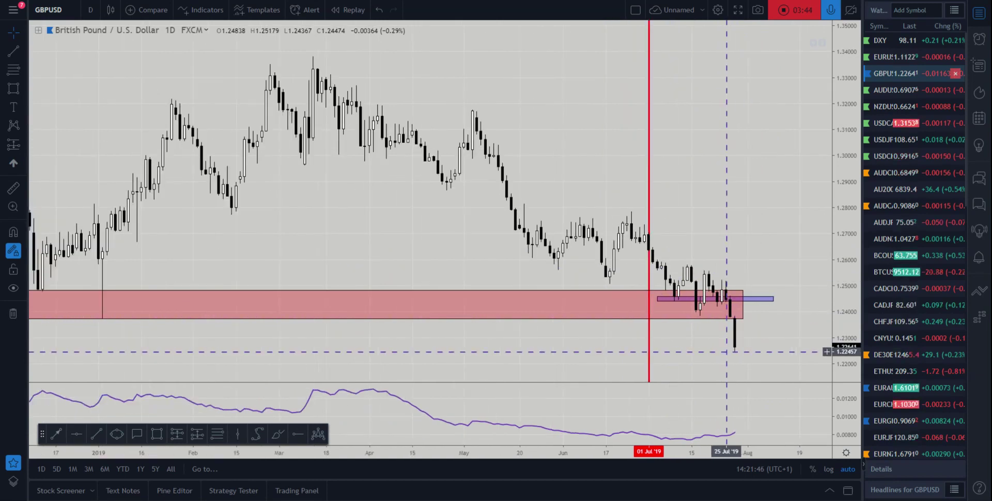
{"action": "scroll", "coordinate": [727, 351], "scroll_direction": "down", "scroll_amount": 1}
{"action": "scroll", "coordinate": [727, 352], "scroll_direction": "down", "scroll_amount": 1}
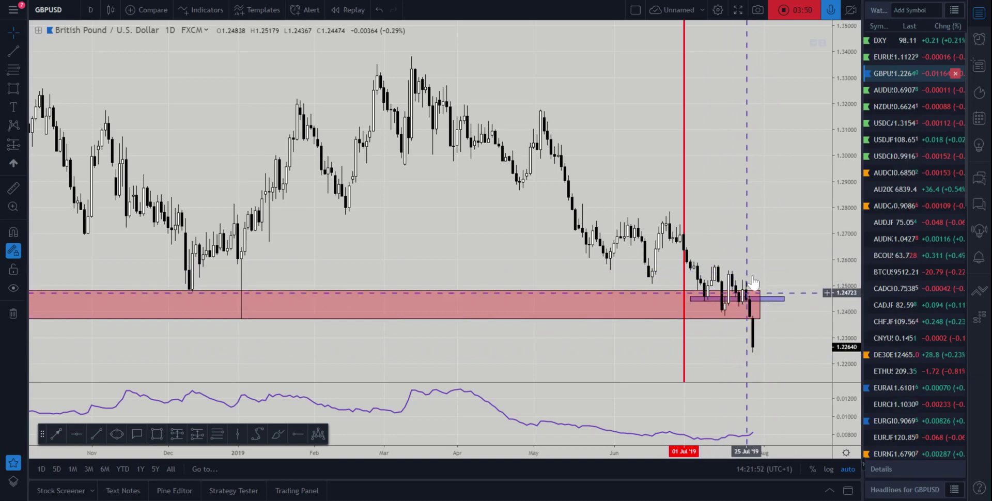
{"action": "scroll", "coordinate": [753, 282], "scroll_direction": "up", "scroll_amount": 4}
{"action": "left_click_drag", "start_coordinate": [726, 243], "coordinate": [771, 241]}
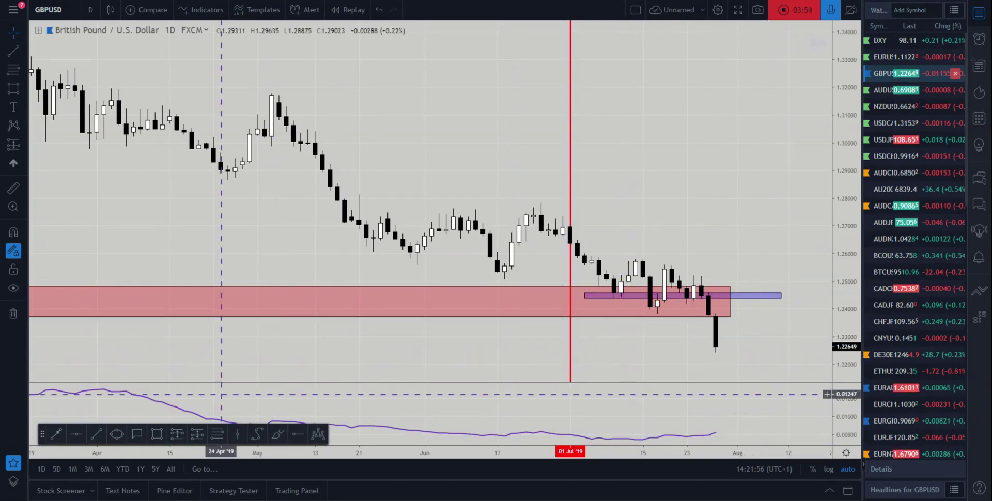
{"action": "scroll", "coordinate": [774, 339], "scroll_direction": "down", "scroll_amount": 5}
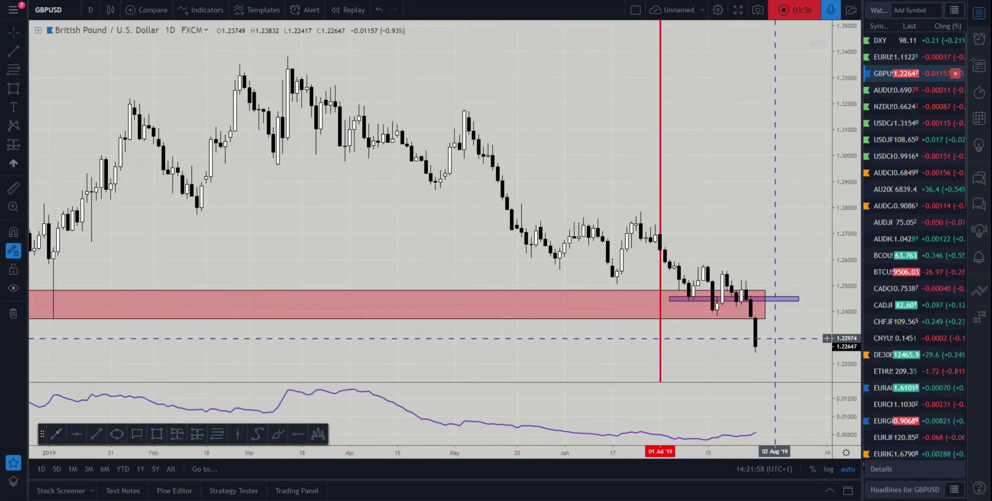
{"action": "left_click_drag", "start_coordinate": [832, 255], "coordinate": [839, 289]}
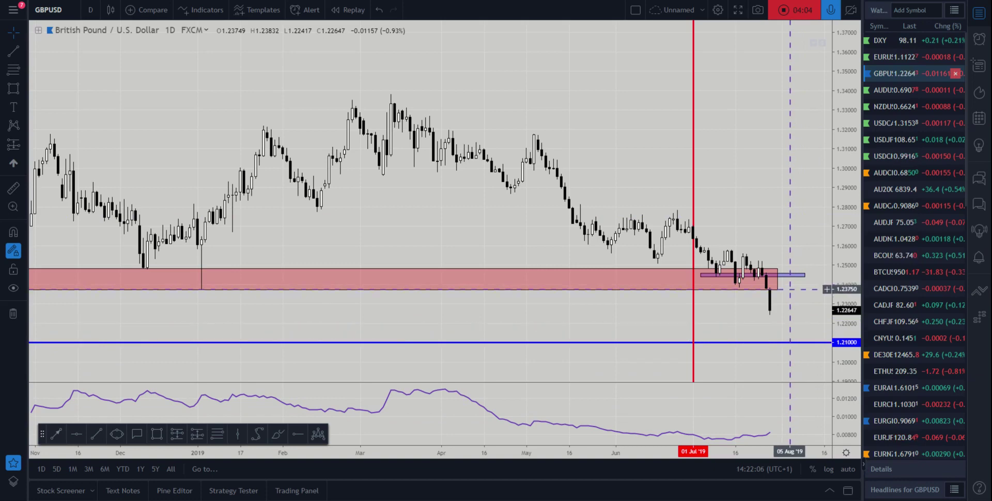
{"action": "left_click", "coordinate": [909, 39]}
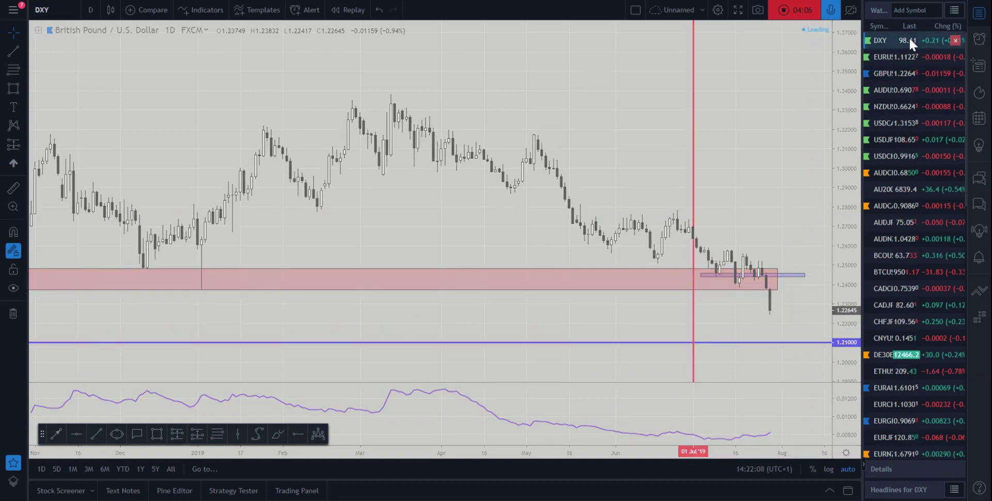
{"action": "scroll", "coordinate": [720, 199], "scroll_direction": "up", "scroll_amount": 3}
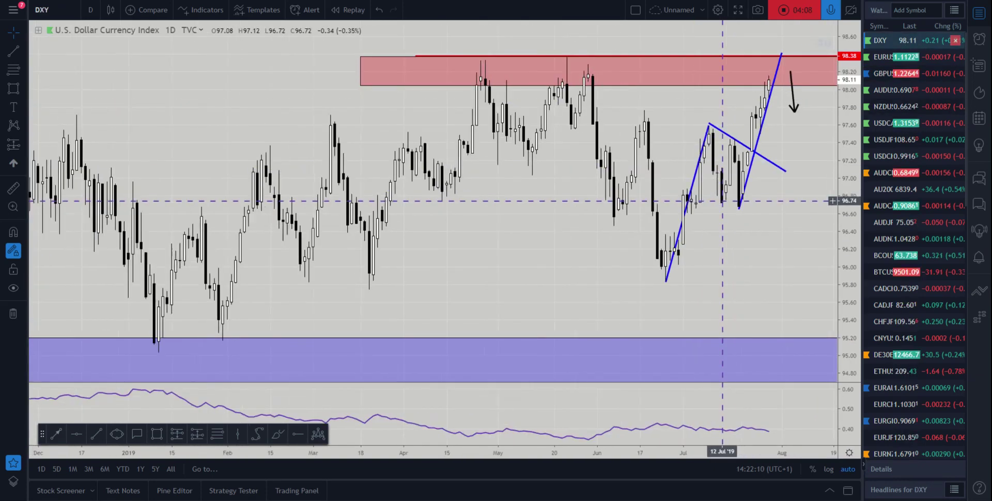
{"action": "scroll", "coordinate": [715, 199], "scroll_direction": "down", "scroll_amount": 3}
{"action": "scroll", "coordinate": [248, 116], "scroll_direction": "up", "scroll_amount": 2}
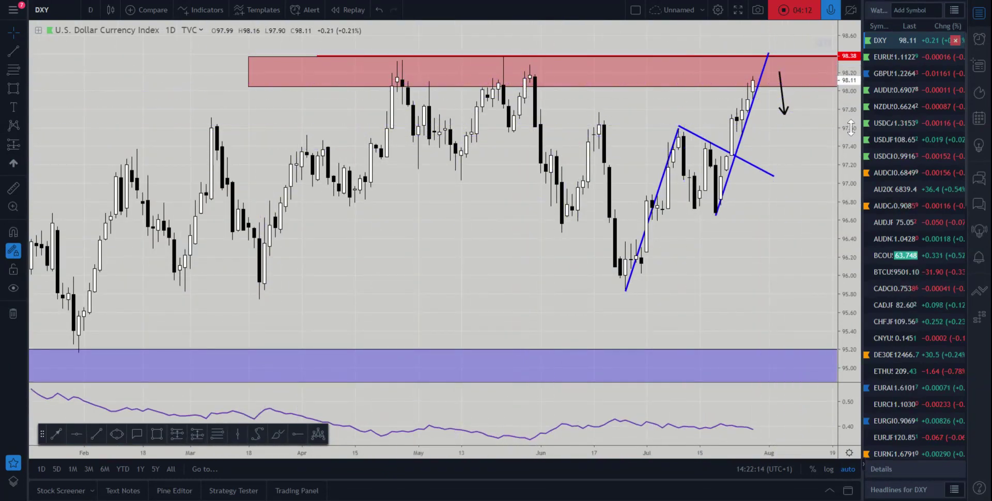
{"action": "left_click_drag", "start_coordinate": [847, 109], "coordinate": [861, 225]}
{"action": "left_click_drag", "start_coordinate": [800, 230], "coordinate": [782, 237]}
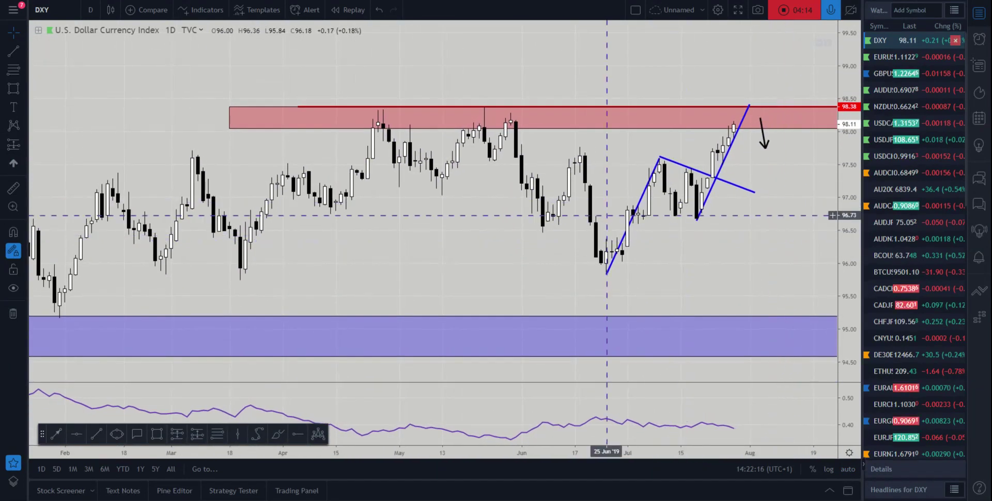